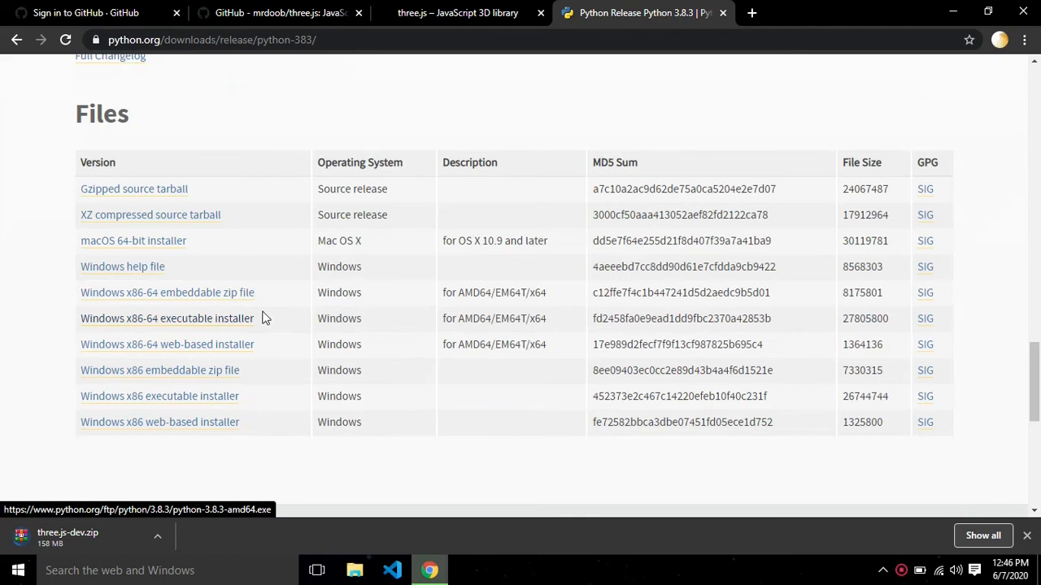
Step: Download the Windows x86-64 executable installer for Python 3.8.3 and dismiss the browser's downloads bar
{"action": "left_click", "coordinate": [240, 323]}
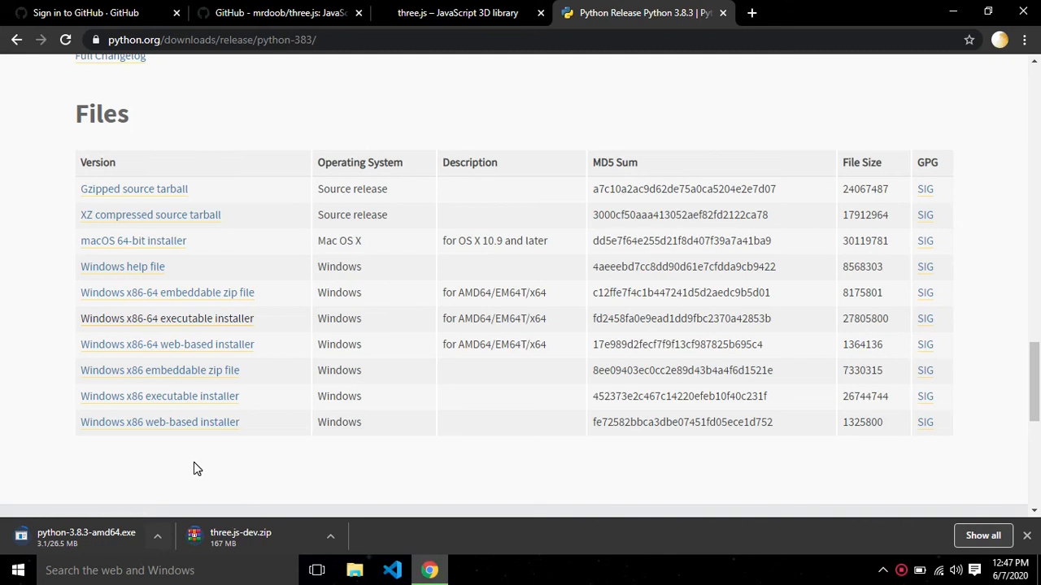
{"action": "left_click", "coordinate": [340, 537]}
{"action": "left_click", "coordinate": [371, 471]}
{"action": "left_click", "coordinate": [1028, 536]}
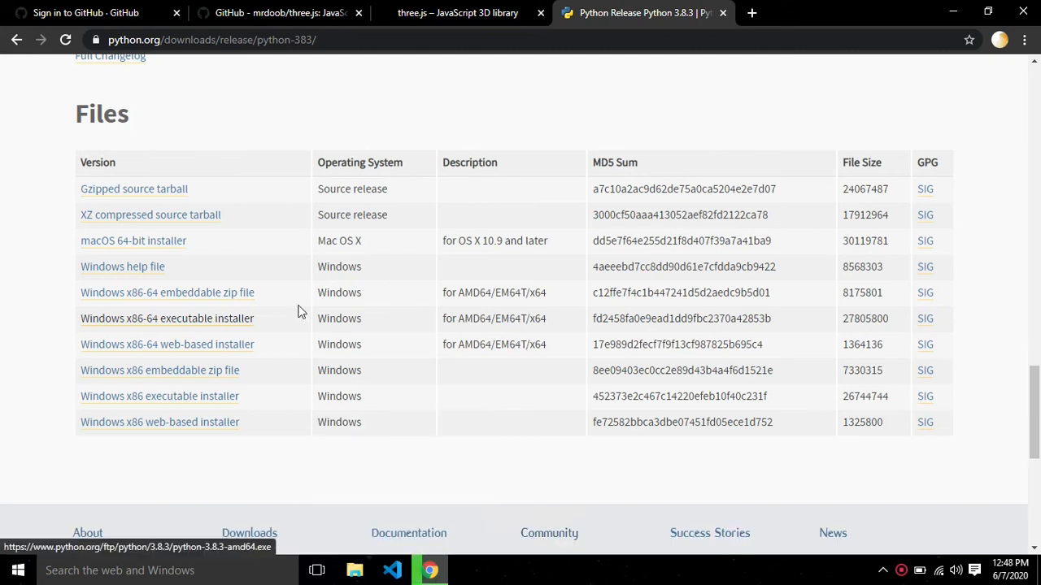
{"action": "left_click", "coordinate": [240, 320]}
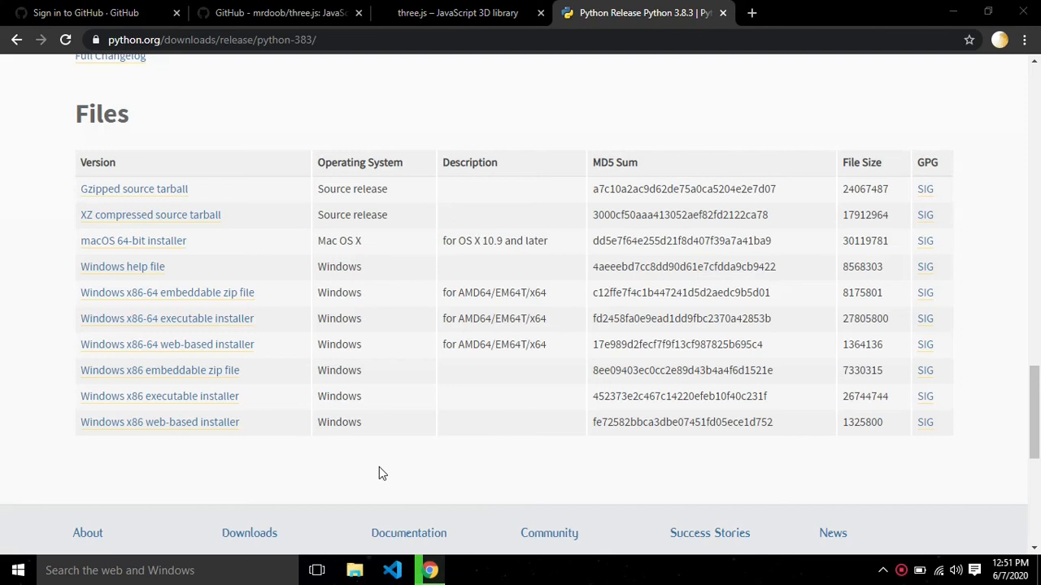
Step: Switch to File Explorer and launch the python-3.8.3-amd64 installer from the Downloads folder
{"action": "key", "text": "super+e"}
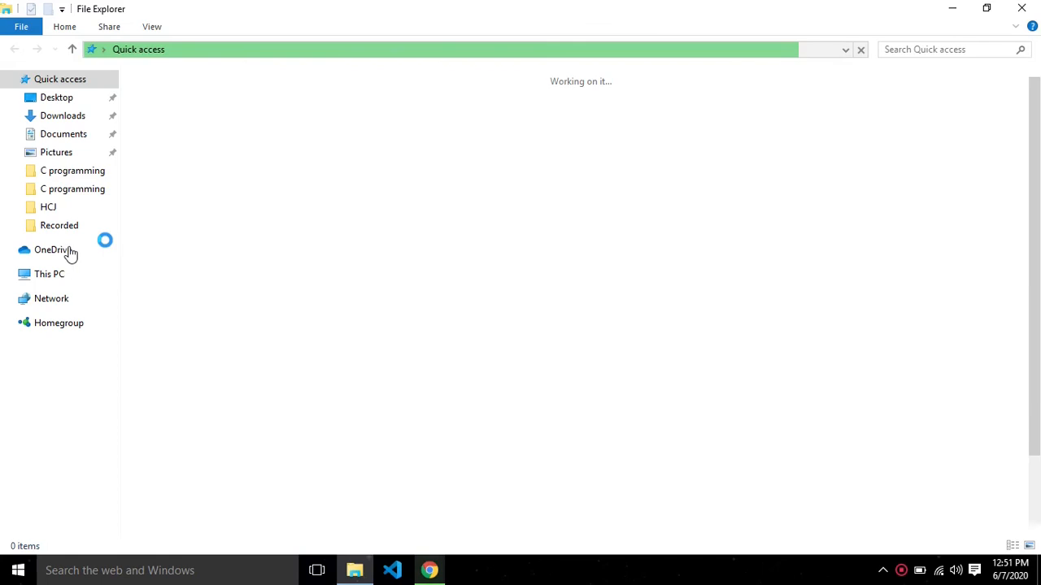
{"action": "left_click", "coordinate": [75, 403]}
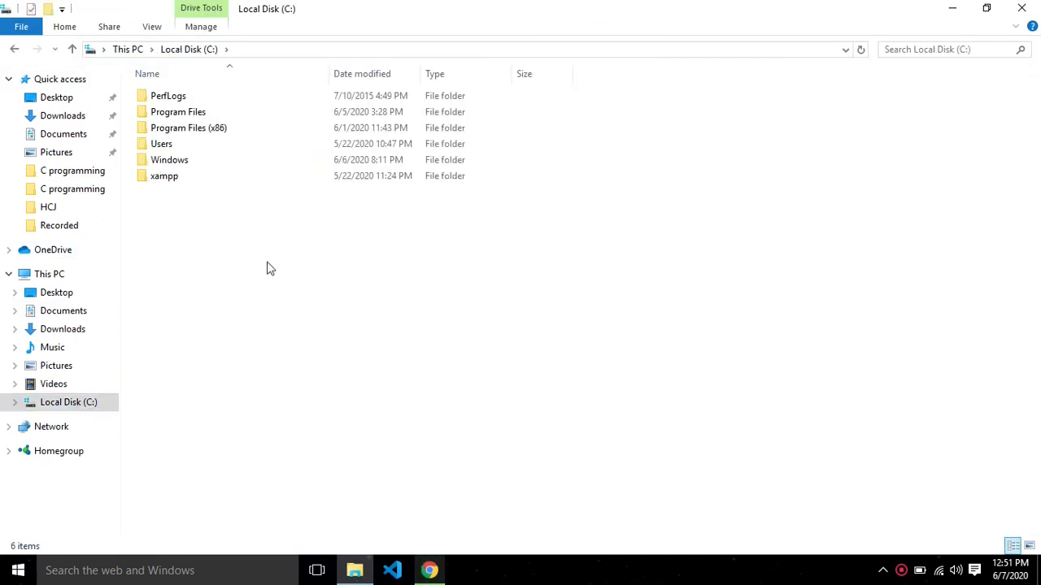
{"action": "left_click", "coordinate": [69, 329]}
{"action": "double_click", "coordinate": [249, 112]}
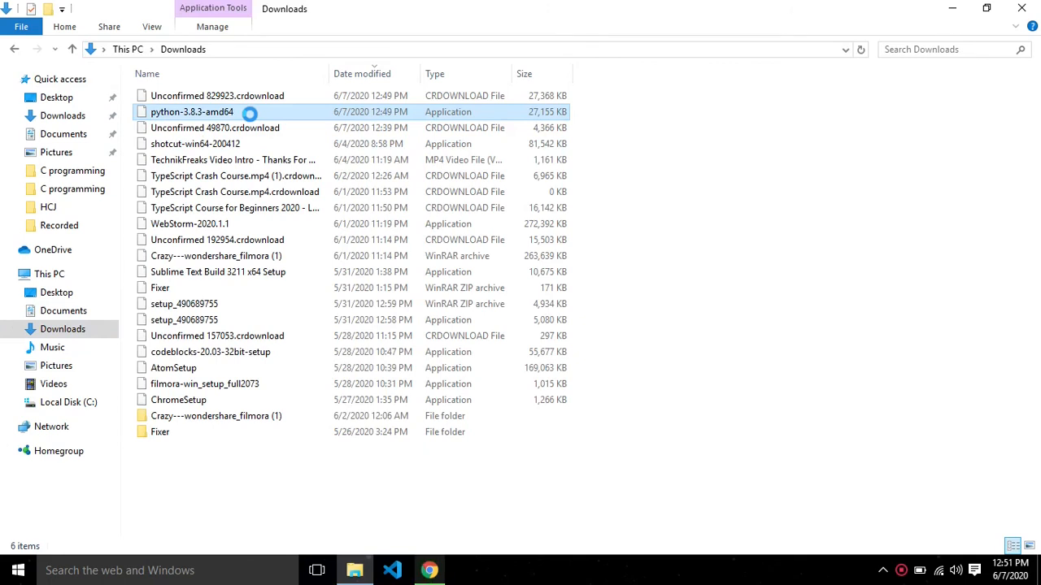
{"action": "right_click", "coordinate": [270, 116]}
{"action": "left_click", "coordinate": [282, 142]}
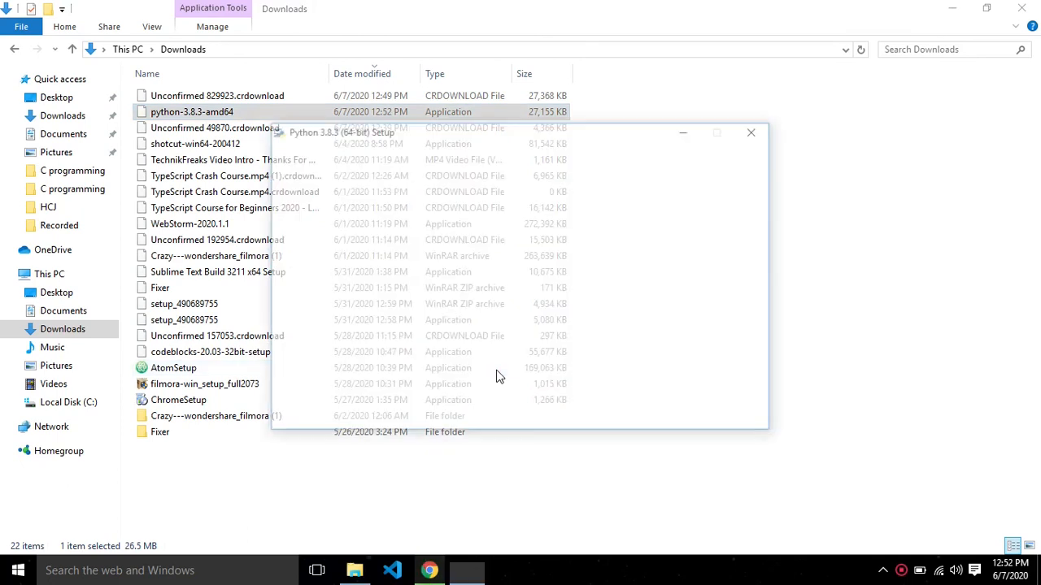
Step: Enable adding Python 3.8 to PATH, choose a customized installation and accept the default optional features
{"action": "left_click", "coordinate": [433, 414]}
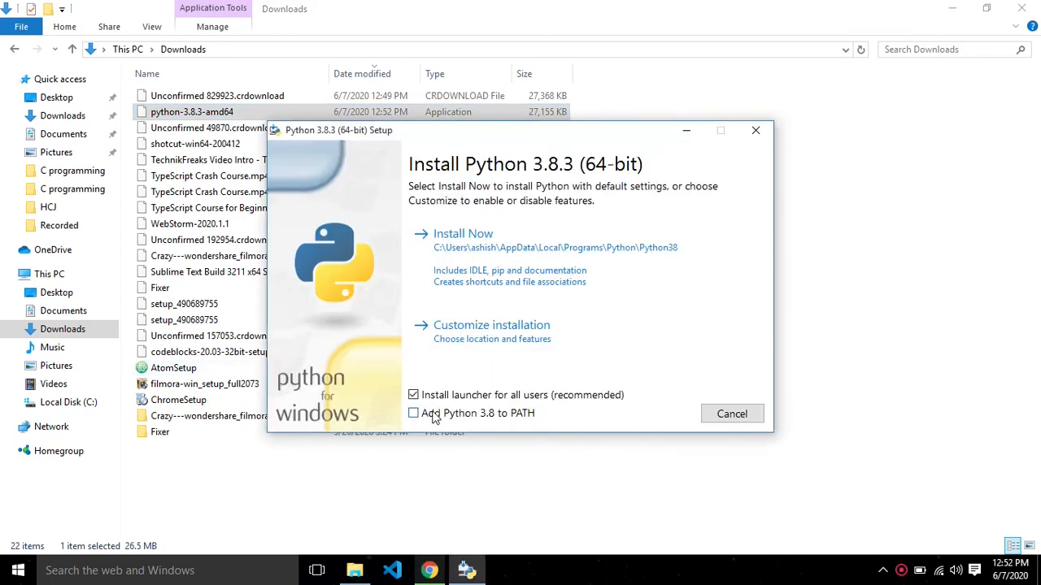
{"action": "left_click", "coordinate": [488, 329]}
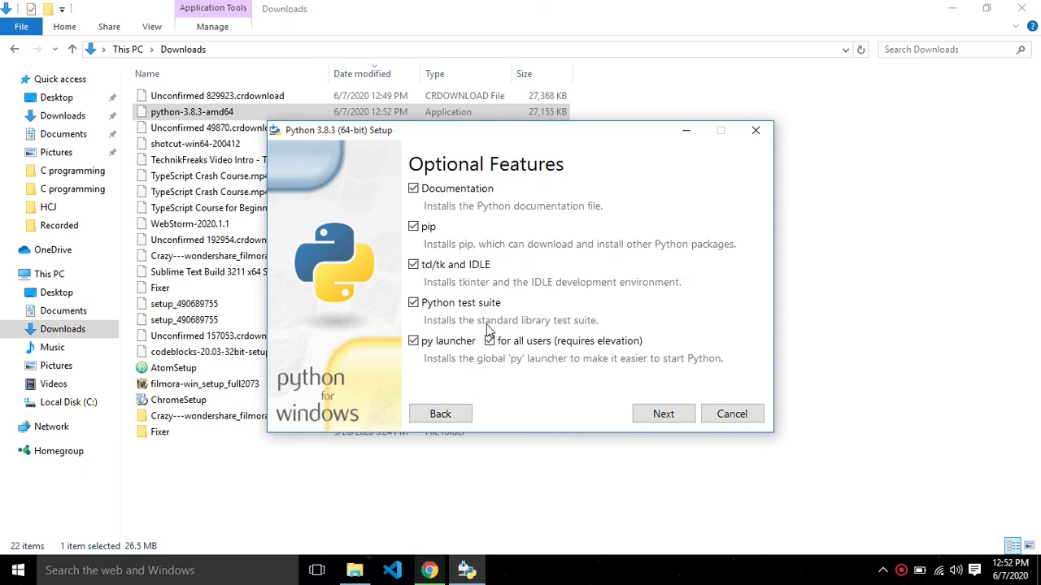
{"action": "left_click", "coordinate": [662, 414]}
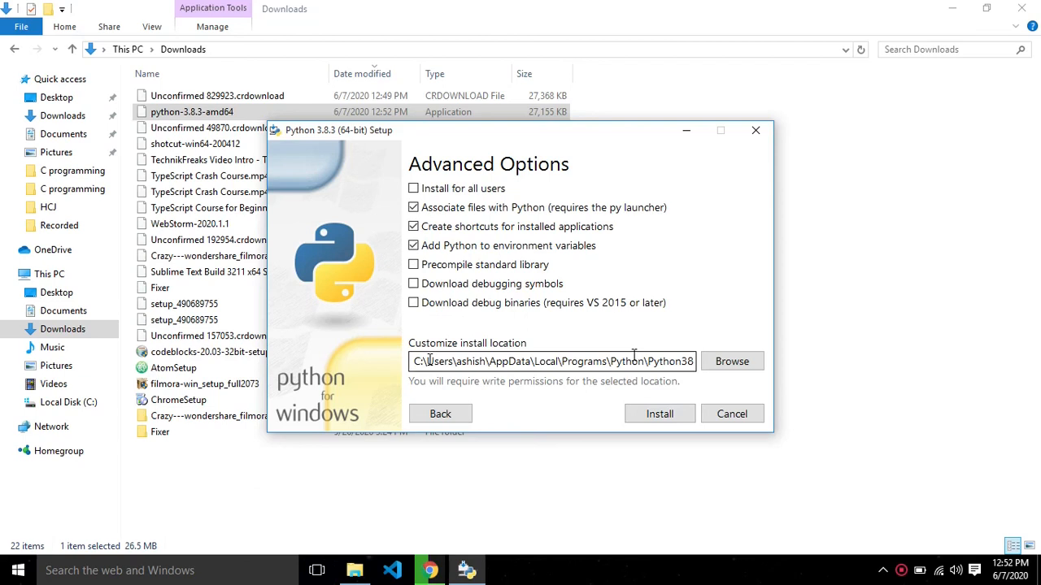
Step: Shorten the custom install location to C:\Python\Python38 by removing the user profile part of the path
{"action": "left_click_drag", "start_coordinate": [429, 361], "coordinate": [754, 342]}
{"action": "key", "text": "shift+Left"}
{"action": "key", "text": "shift+Left"}
{"action": "key", "text": "shift+Left"}
{"action": "key", "text": "shift+Left"}
{"action": "key", "text": "shift+Left"}
{"action": "key", "text": "shift+Left"}
{"action": "key", "text": "shift+Left"}
{"action": "key", "text": "shift+Left"}
{"action": "key", "text": "shift+Left"}
{"action": "key", "text": "shift+Left"}
{"action": "key", "text": "shift+Left"}
{"action": "key", "text": "shift+Left"}
{"action": "key", "text": "shift+Left"}
{"action": "key", "text": "shift+Left"}
{"action": "key", "text": "shift+Left"}
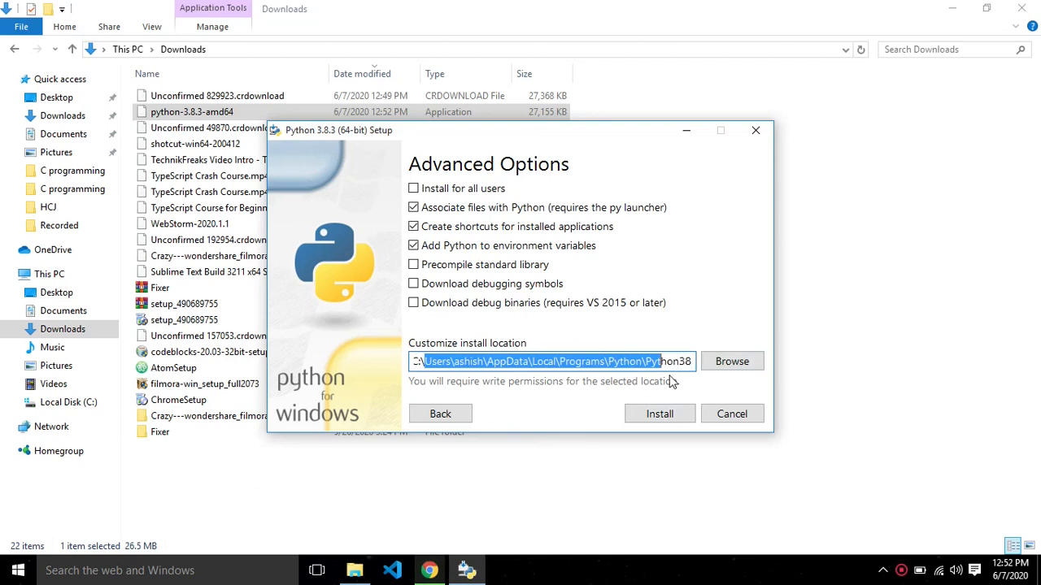
{"action": "key", "text": "BackSpace"}
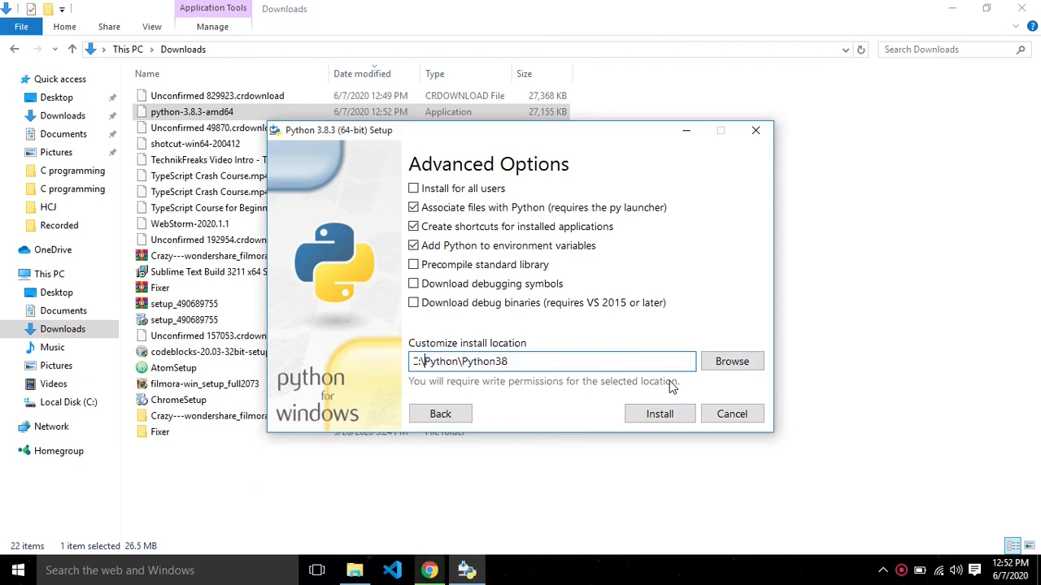
Step: Create a new folder named Python on Local Disk (C:)
{"action": "left_click", "coordinate": [93, 400]}
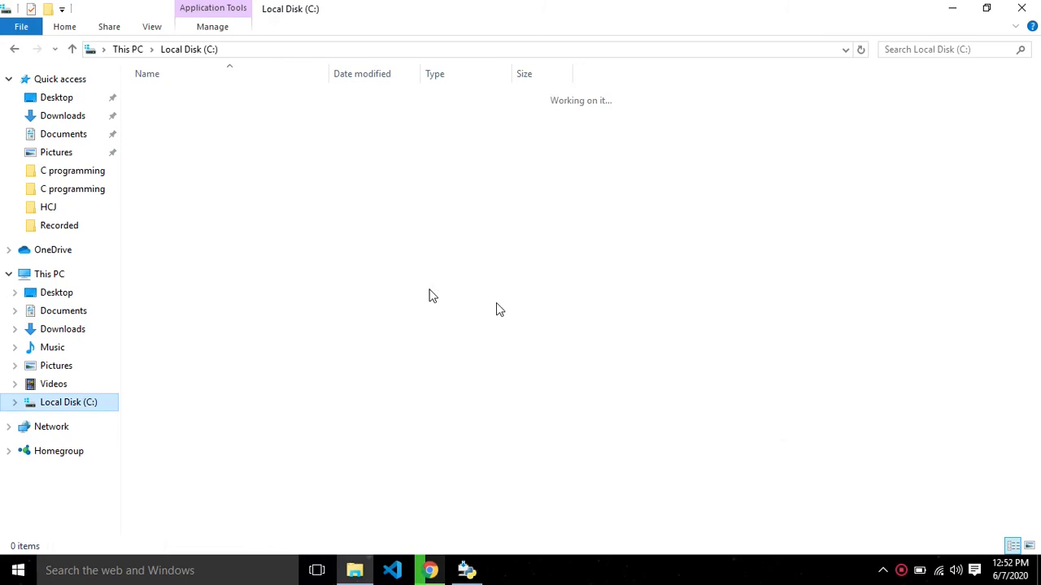
{"action": "key", "text": "ctrl+shift+n"}
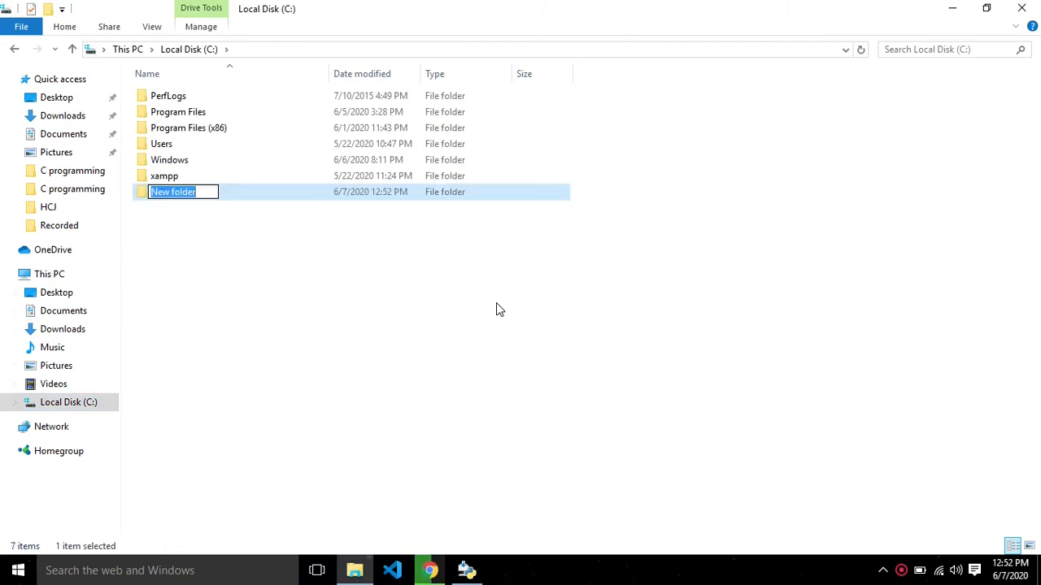
{"action": "type", "text": "Python"}
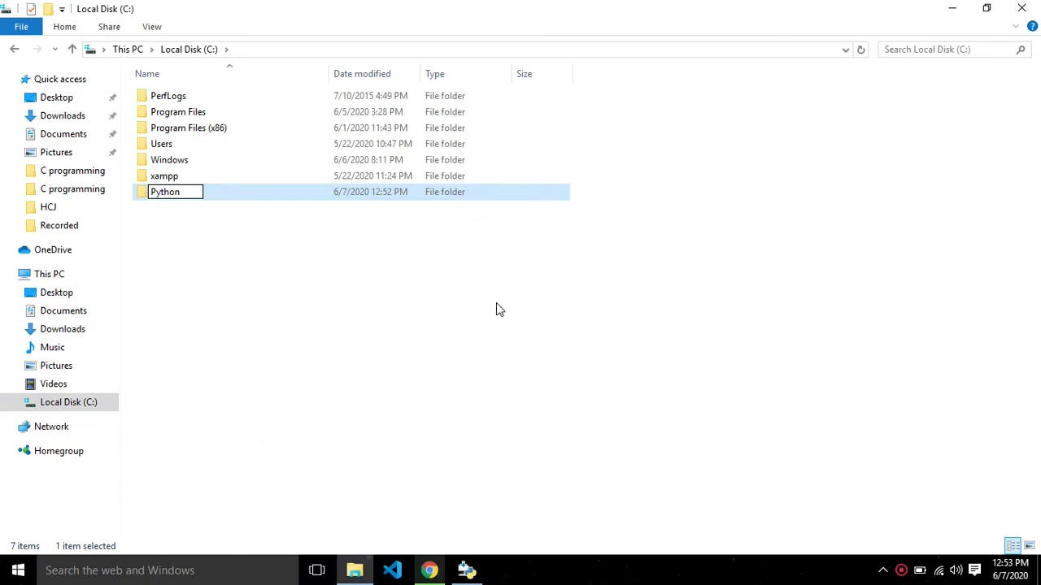
{"action": "key", "text": "ctrl+a"}
{"action": "key", "text": "Return"}
Step: Return to the Python setup, re-enter the folder part so the install location reads C:\Python\Python38, and start the installation
{"action": "key", "text": "alt+Tab"}
{"action": "left_click_drag", "start_coordinate": [459, 361], "coordinate": [421, 363]}
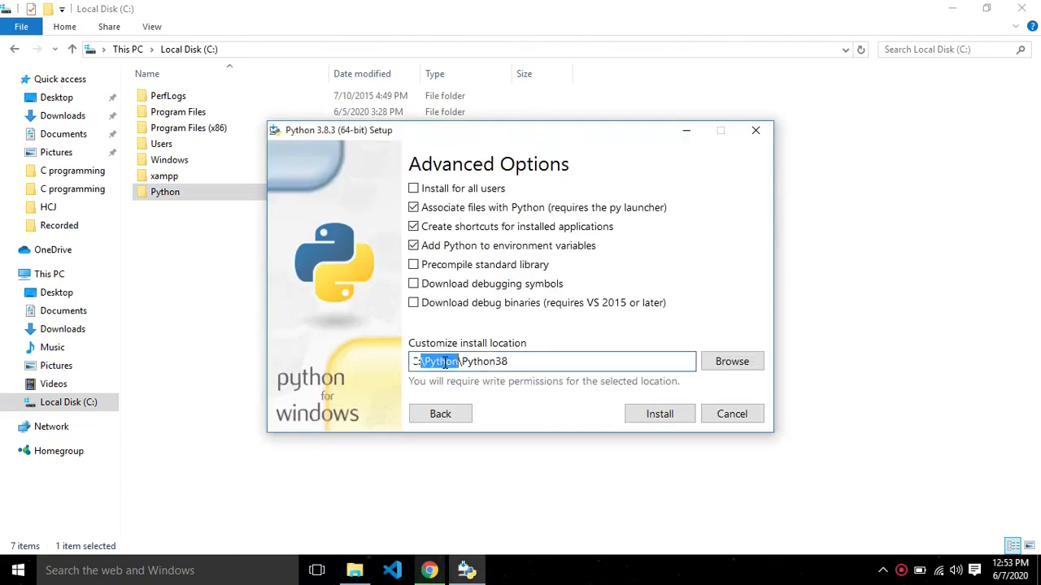
{"action": "key", "text": "ctrl+v"}
{"action": "key", "text": "Left"}
{"action": "key", "text": "Left"}
{"action": "key", "text": "Left"}
{"action": "key", "text": "Left"}
{"action": "key", "text": "Left"}
{"action": "key", "text": "Left"}
{"action": "key", "text": "Left"}
{"action": "key", "text": "Left"}
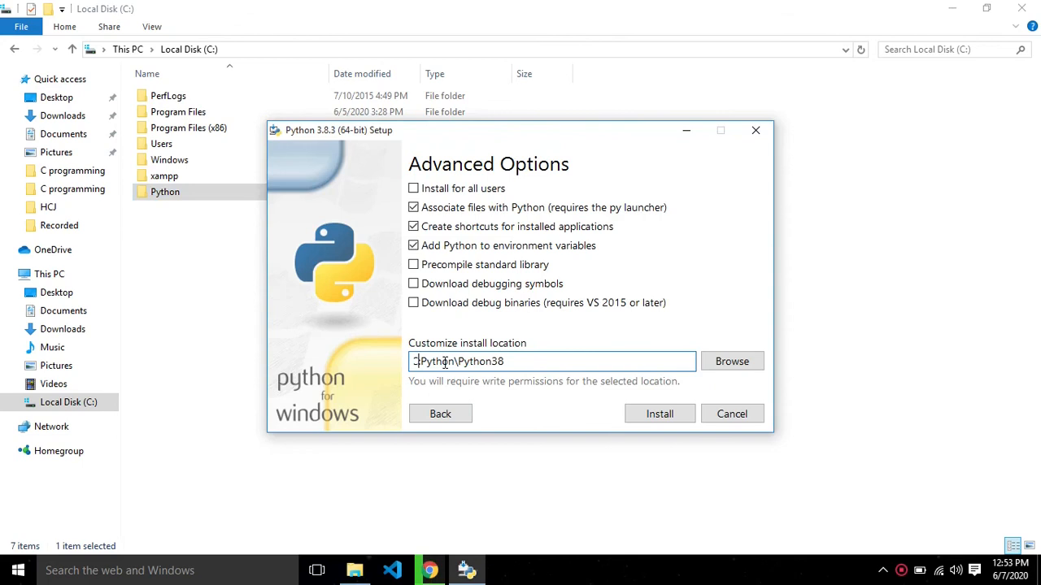
{"action": "key", "text": "Right"}
{"action": "key", "text": "Right"}
{"action": "type", "text": "\\"}
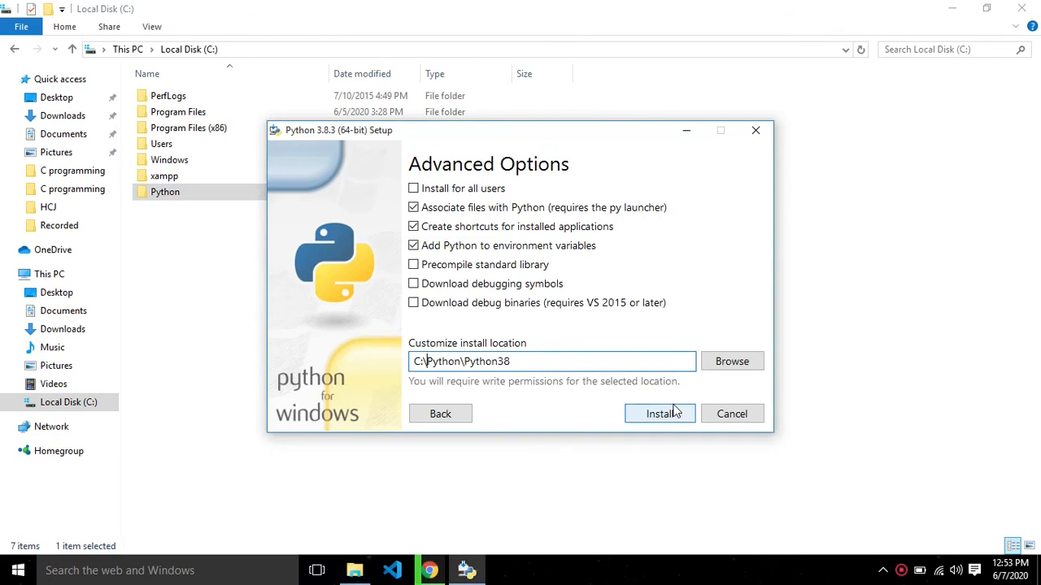
{"action": "left_click", "coordinate": [660, 415]}
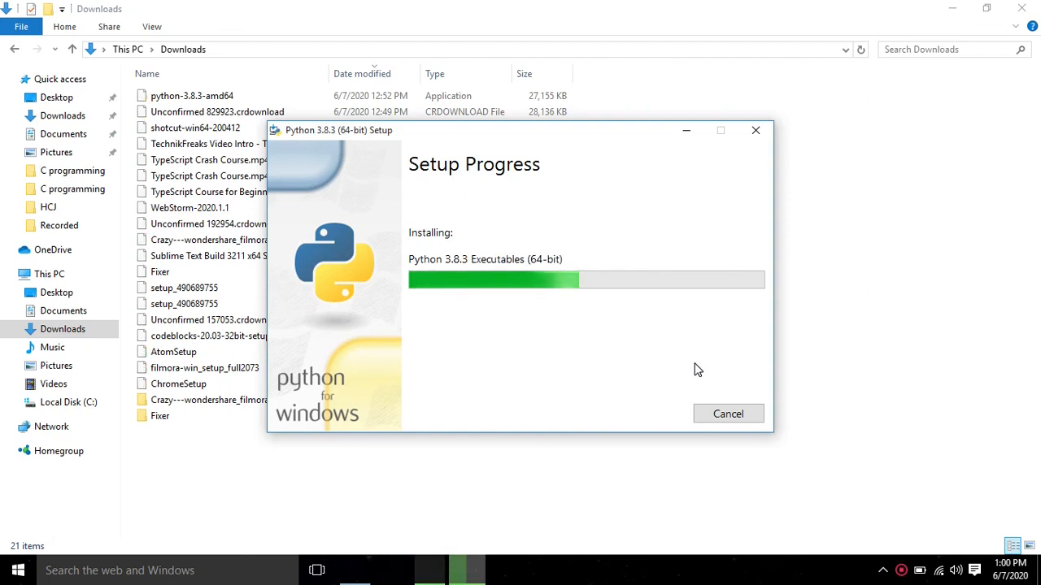
Step: Check the contents of the Python folder on Local Disk (C:) during installation, and return to the setup window
{"action": "left_click", "coordinate": [93, 404]}
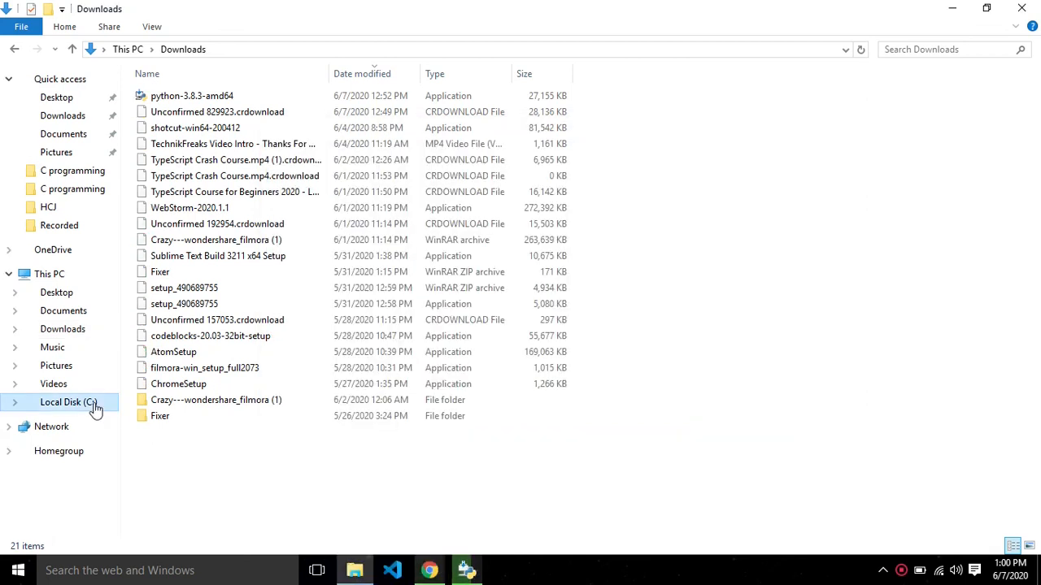
{"action": "left_click", "coordinate": [87, 402]}
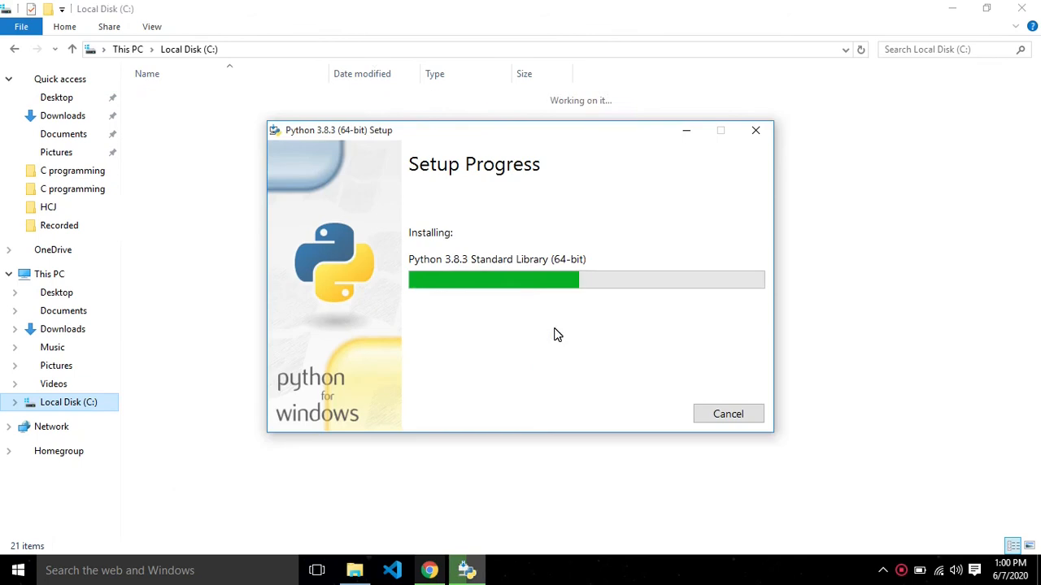
{"action": "left_click", "coordinate": [696, 136]}
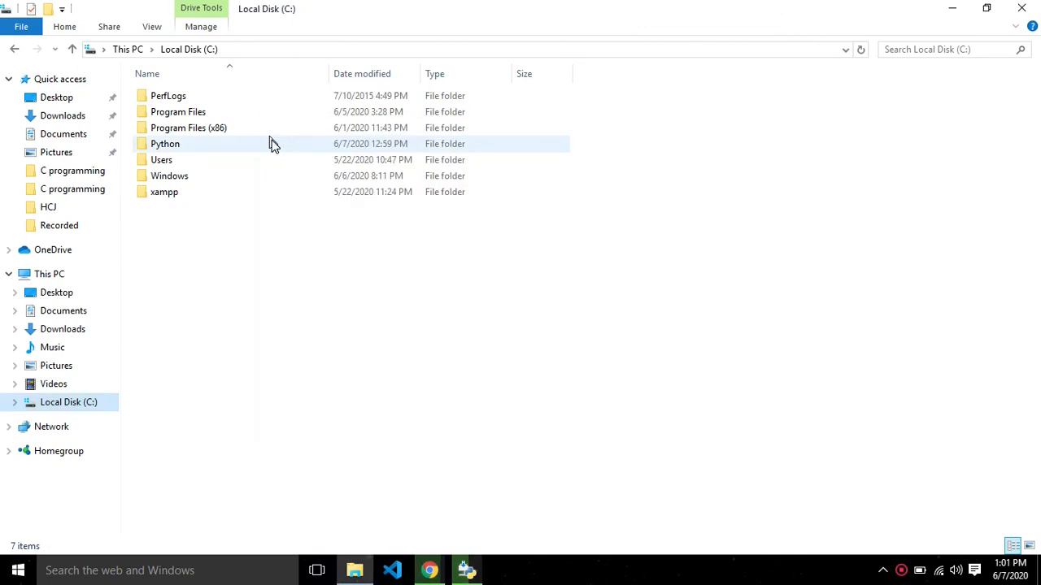
{"action": "left_click", "coordinate": [273, 145]}
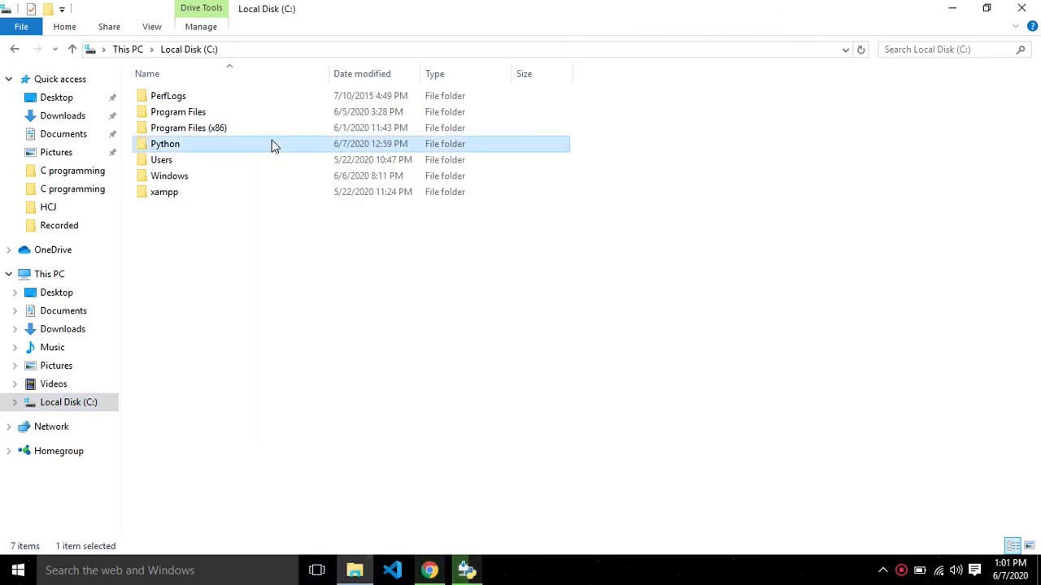
{"action": "double_click", "coordinate": [273, 145]}
{"action": "left_click", "coordinate": [466, 570]}
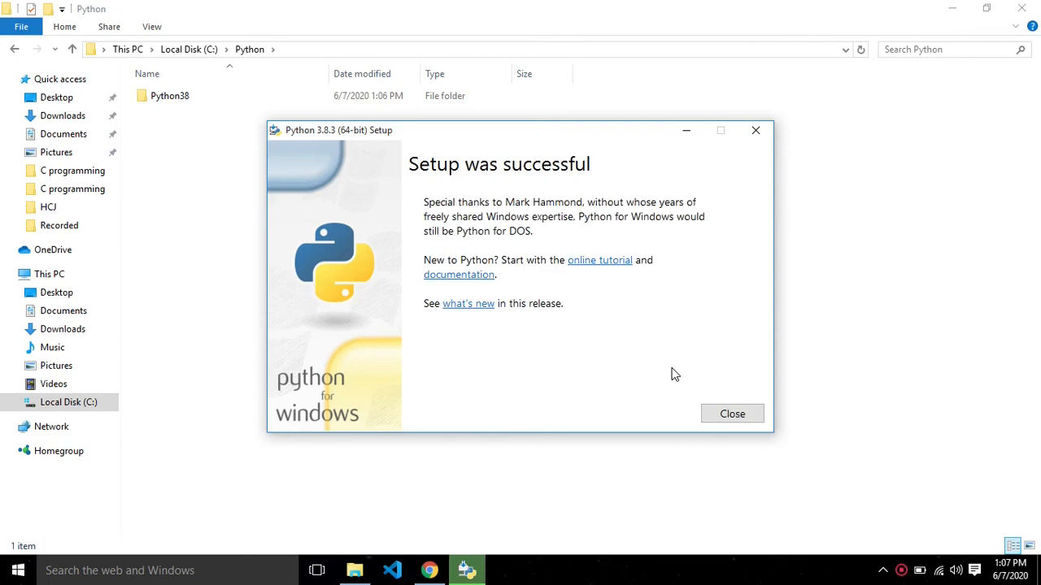
Step: Close the completed Python setup and launch Python 3.8 (64-bit) from the recently added apps
{"action": "left_click", "coordinate": [728, 416]}
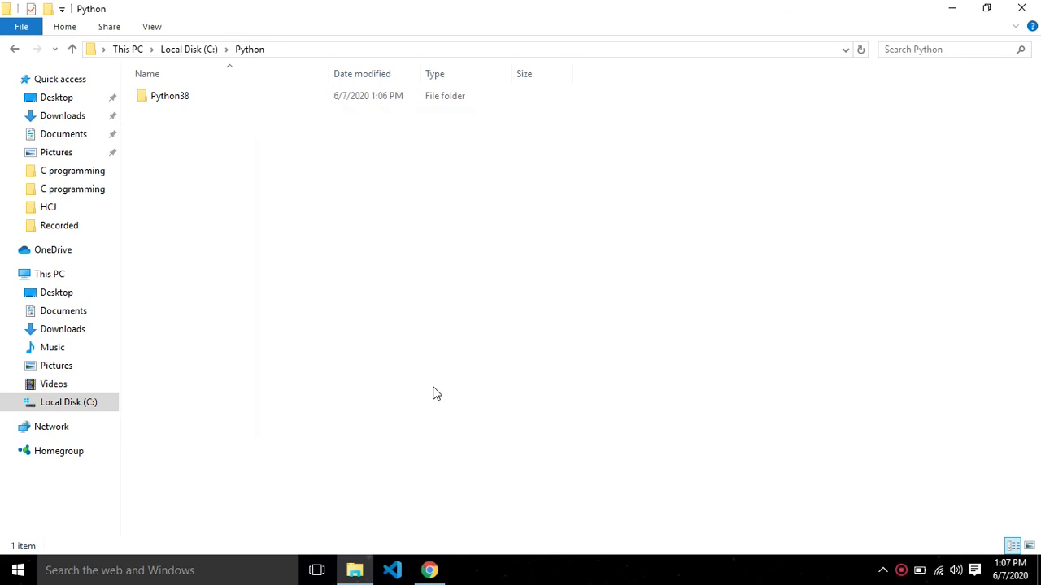
{"action": "left_click", "coordinate": [18, 570]}
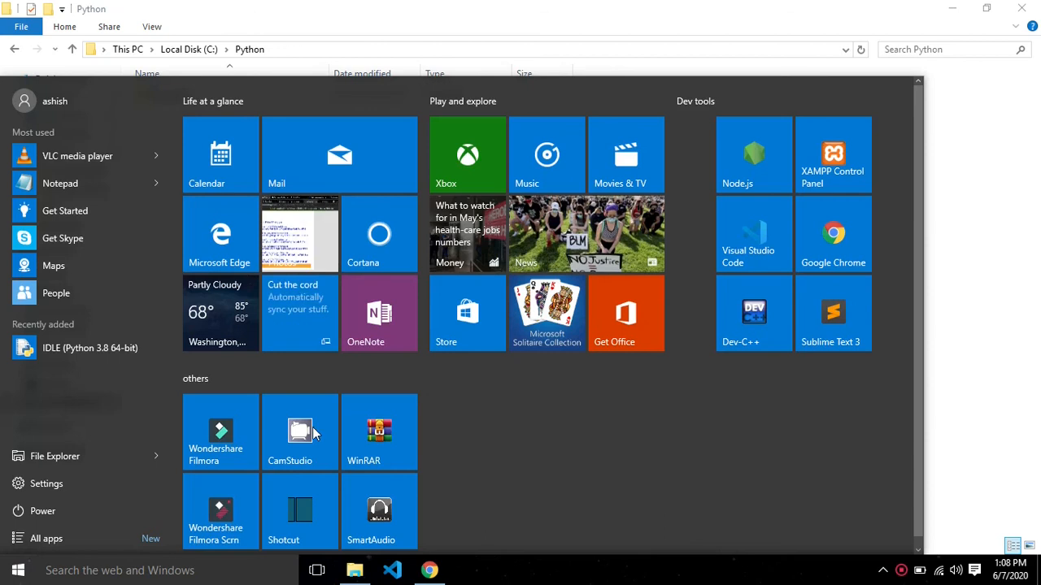
{"action": "left_click", "coordinate": [125, 539]}
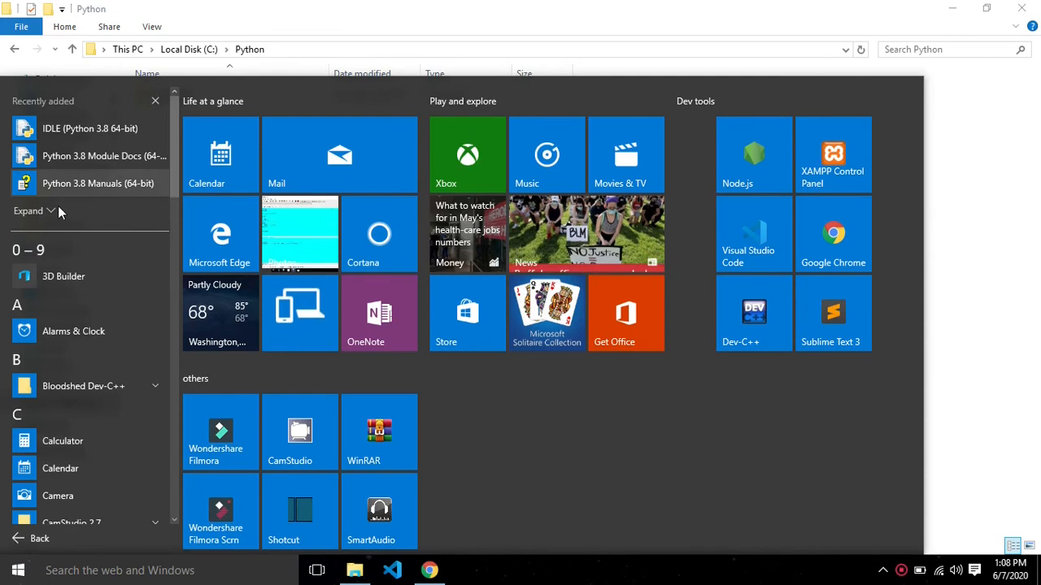
{"action": "left_click", "coordinate": [58, 211]}
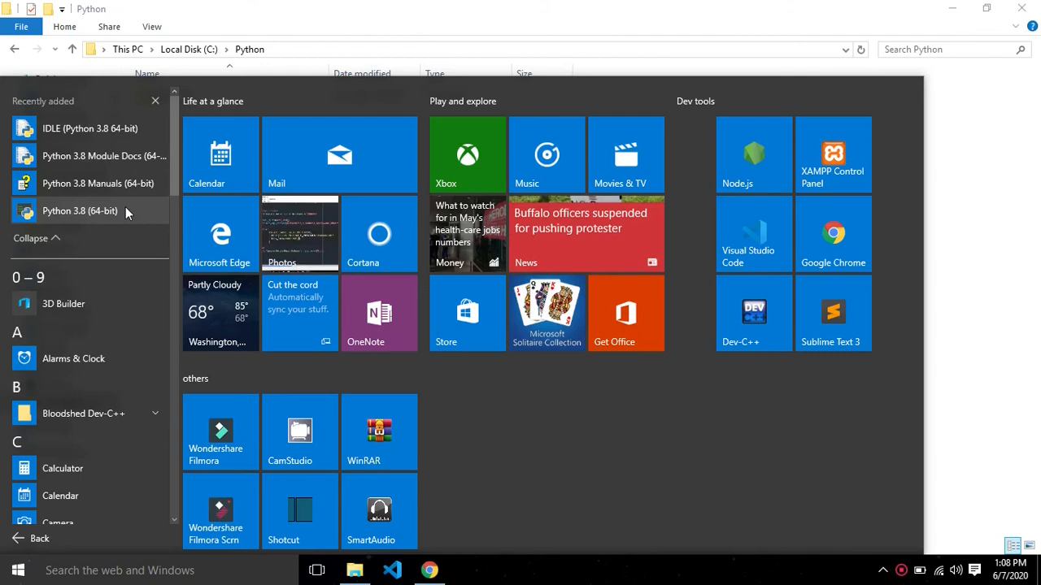
{"action": "left_click", "coordinate": [94, 210]}
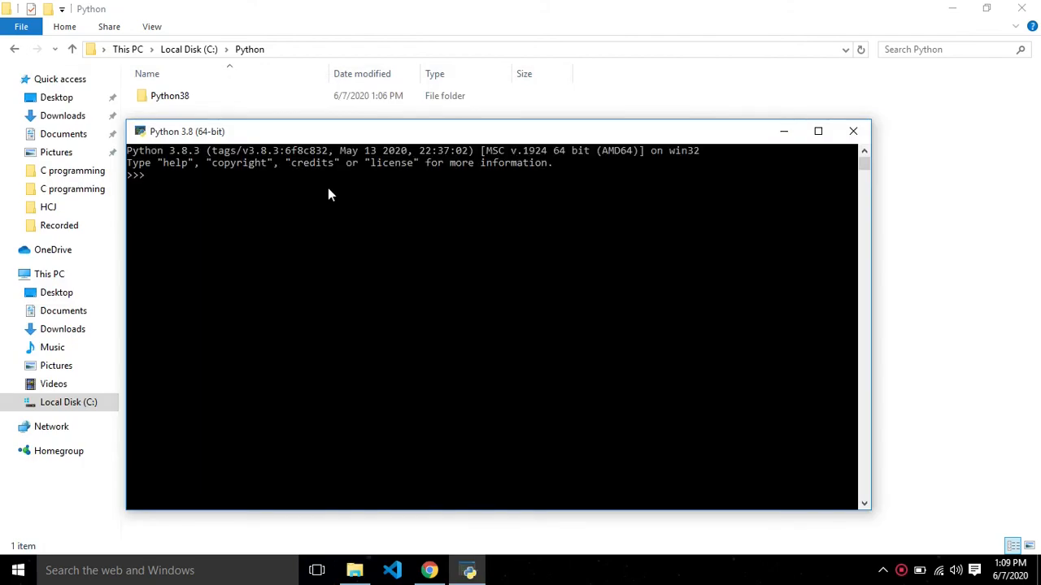
Step: Run print("Hello world") and print("Python is installed") at the Python prompt
{"action": "type", "text": "print(\"Hello world\")"}
{"action": "key", "text": "Return"}
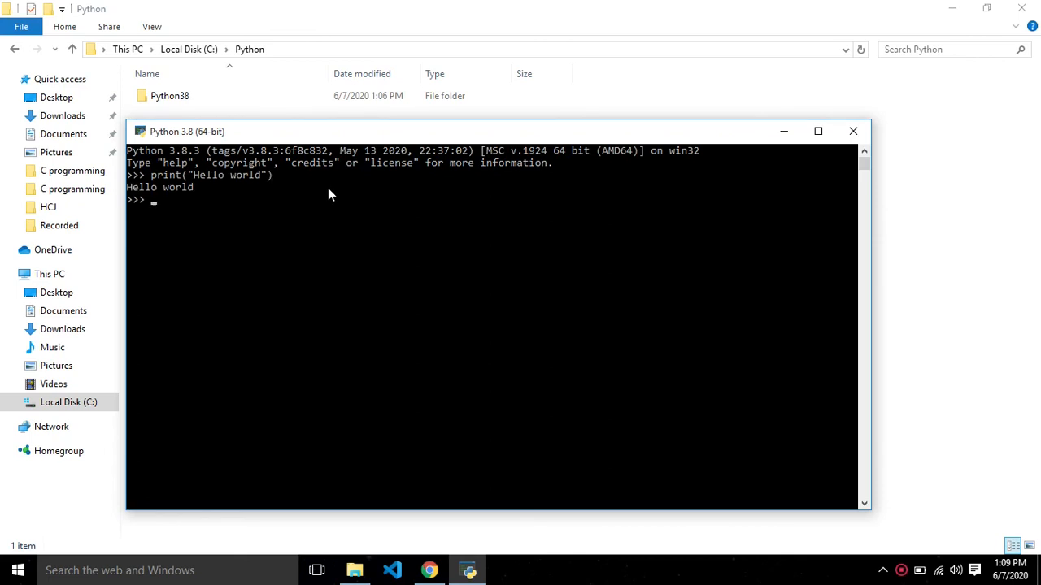
{"action": "type", "text": "print"}
{"action": "key", "text": "BackSpace"}
{"action": "type", "text": "("}
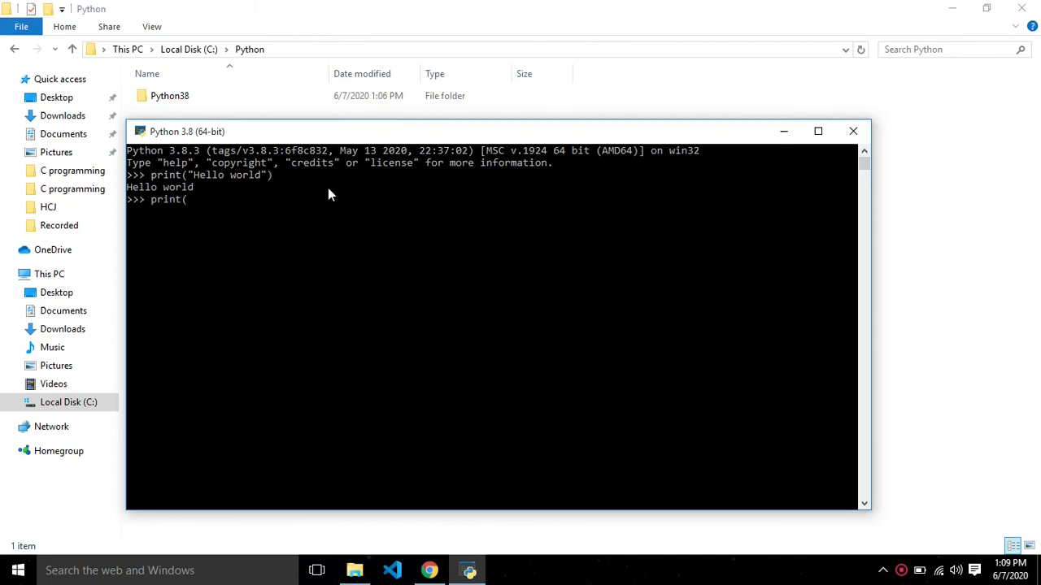
{"action": "type", "text": "\"The"}
{"action": "key", "text": "BackSpace"}
{"action": "key", "text": "BackSpace"}
{"action": "key", "text": "BackSpace"}
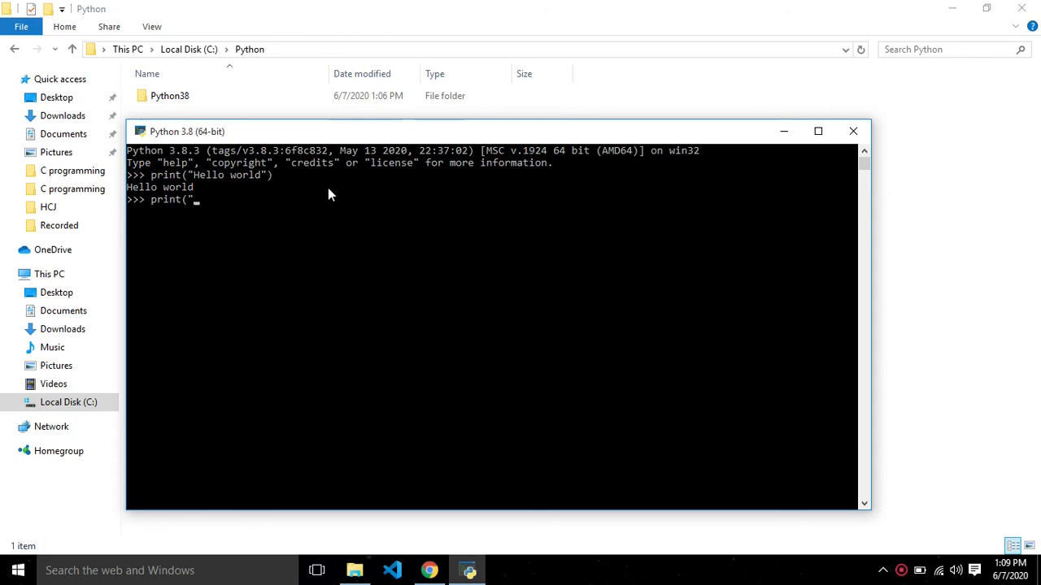
{"action": "type", "text": "Python is"}
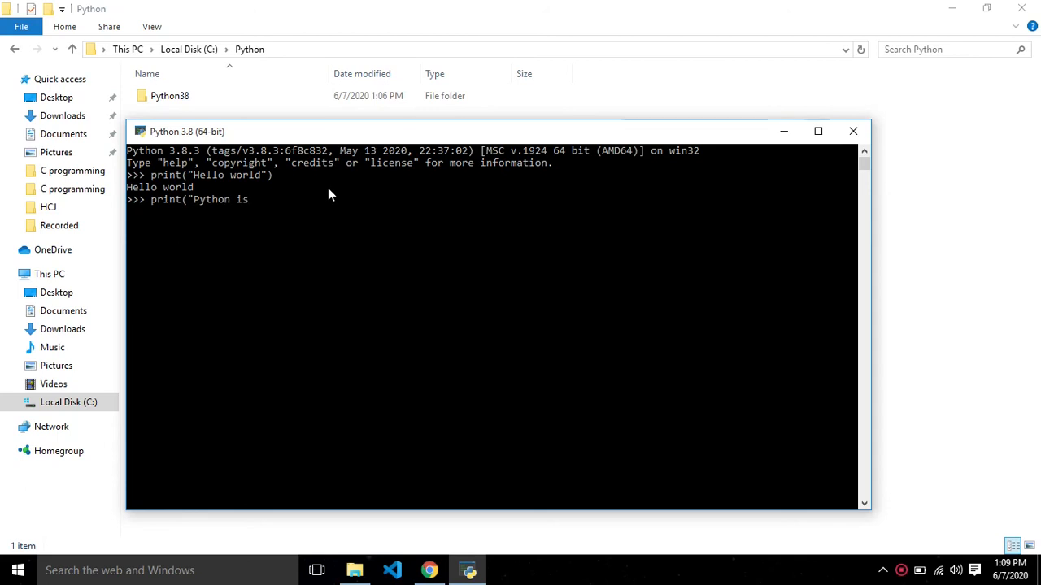
{"action": "type", "text": " installed"}
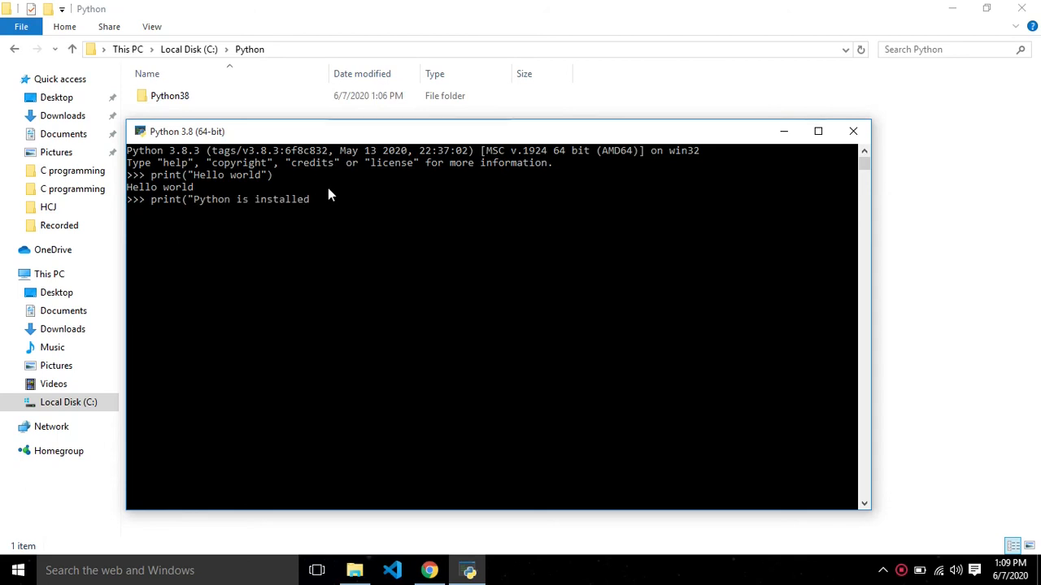
{"action": "type", "text": "\")"}
{"action": "key", "text": "Return"}
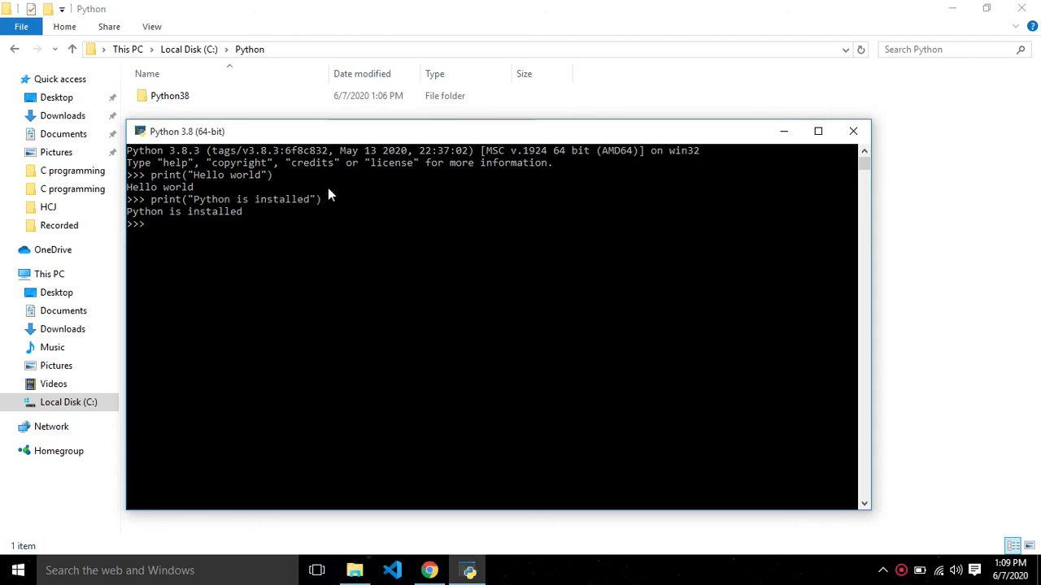
Step: Close the Python 3.8 (64-bit) console and open a Command Prompt (cmd) window
{"action": "left_click", "coordinate": [854, 134]}
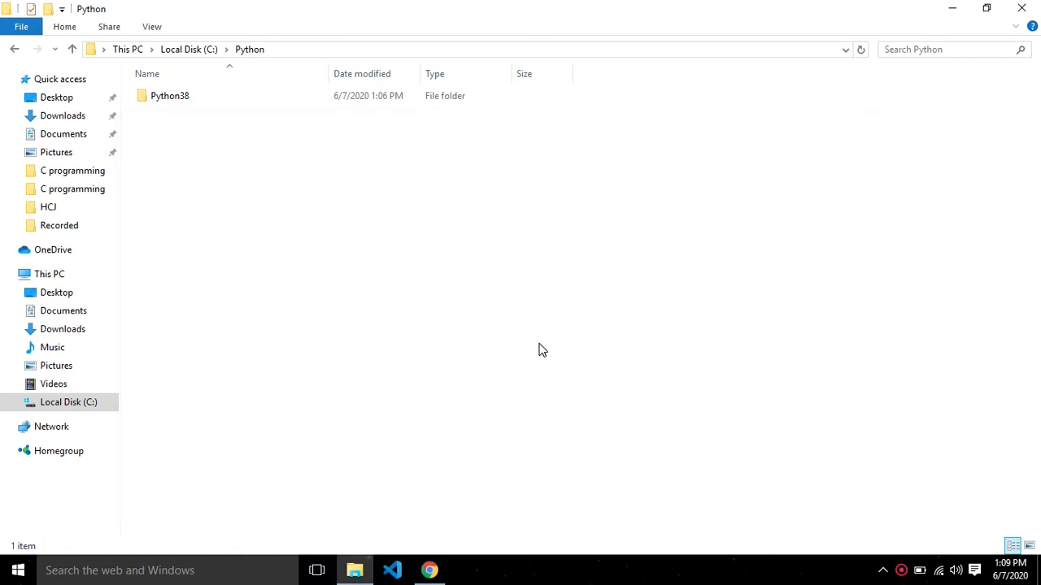
{"action": "key", "text": "super+r"}
{"action": "key", "text": "Return"}
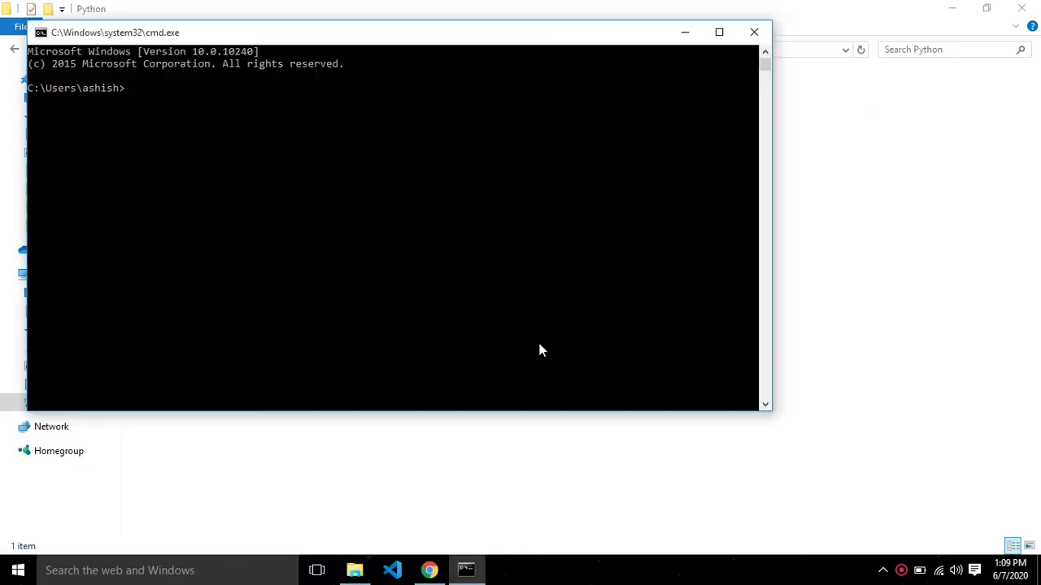
Step: Start the interpreter with the python command and run print("Hello World") in it
{"action": "type", "text": "python"}
{"action": "key", "text": "Return"}
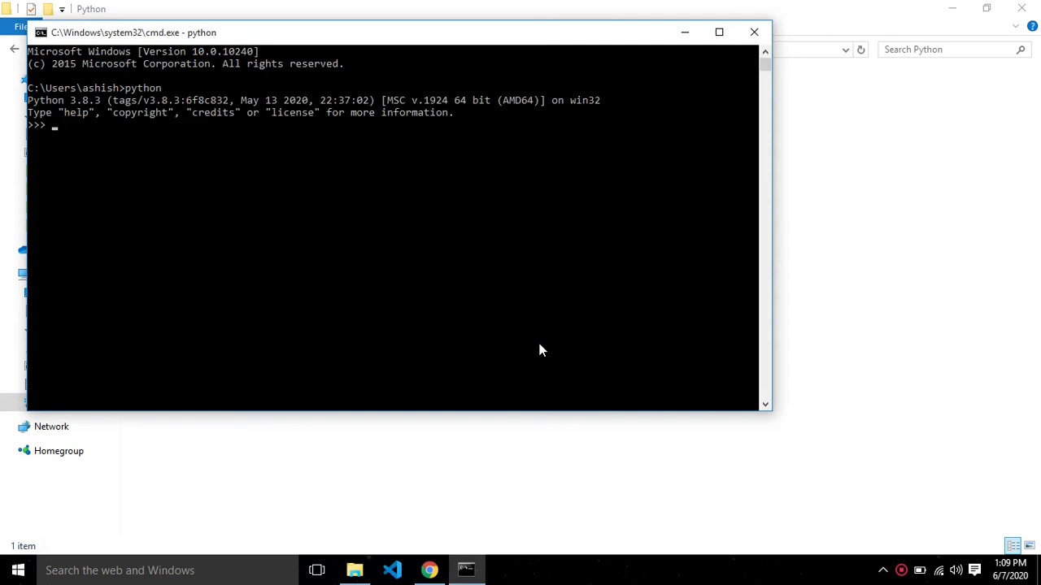
{"action": "type", "text": "print(\"Hello World\")"}
{"action": "key", "text": "Return"}
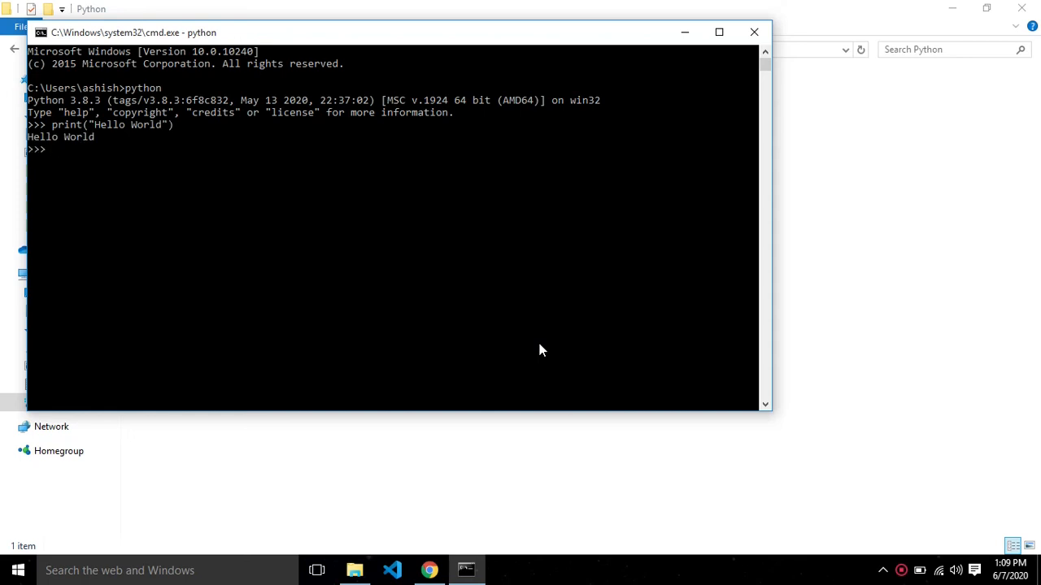
Step: Leave the Python interpreter with quit() to return to the system prompt
{"action": "type", "text": "Quit()"}
{"action": "key", "text": "Return"}
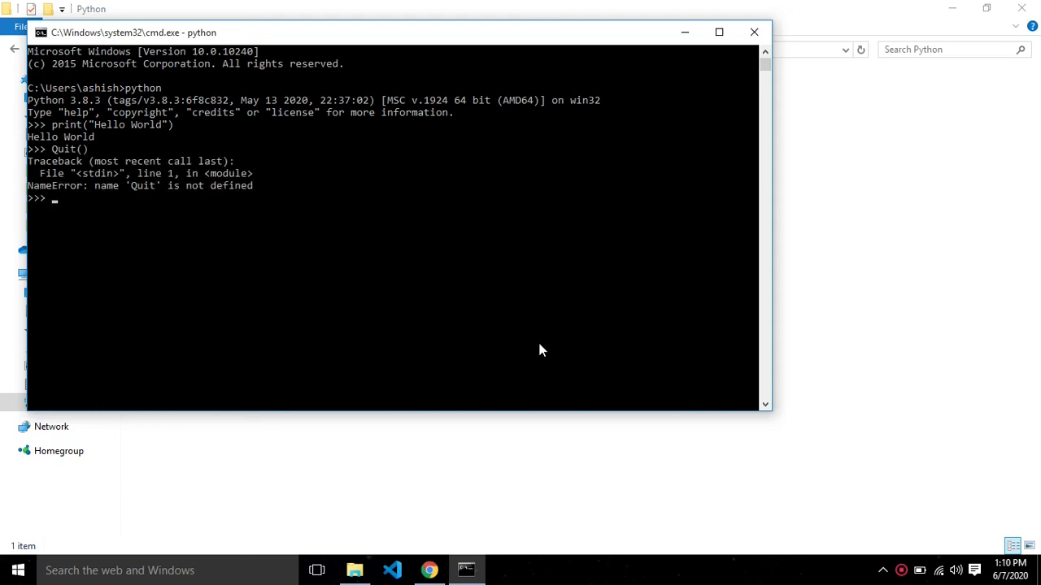
{"action": "type", "text": "quit()"}
{"action": "key", "text": "Return"}
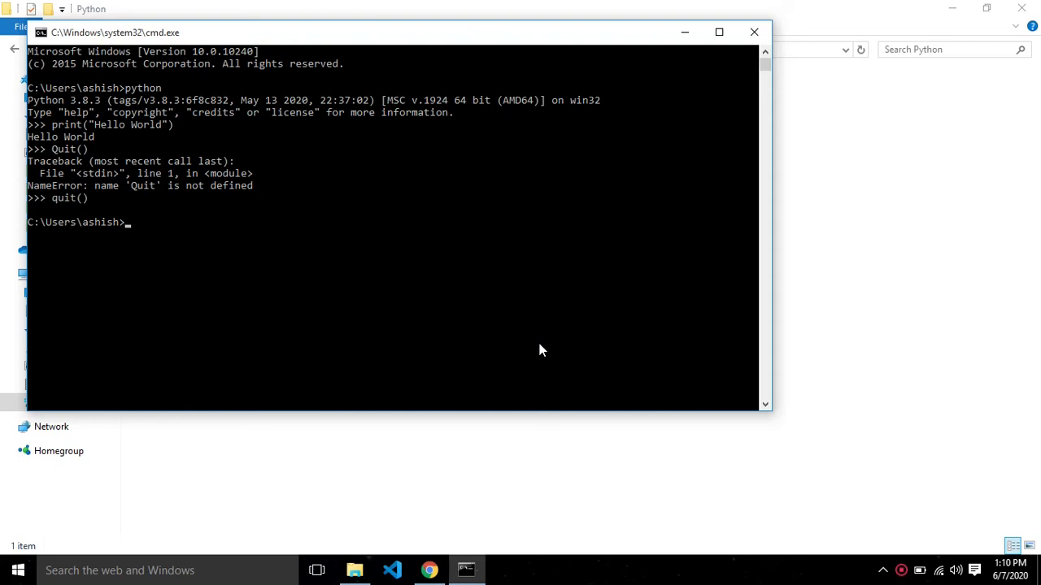
Step: Close the Command Prompt with the exit command and go back from the Python folder to Local Disk (C:)
{"action": "type", "text": "exit"}
{"action": "key", "text": "Return"}
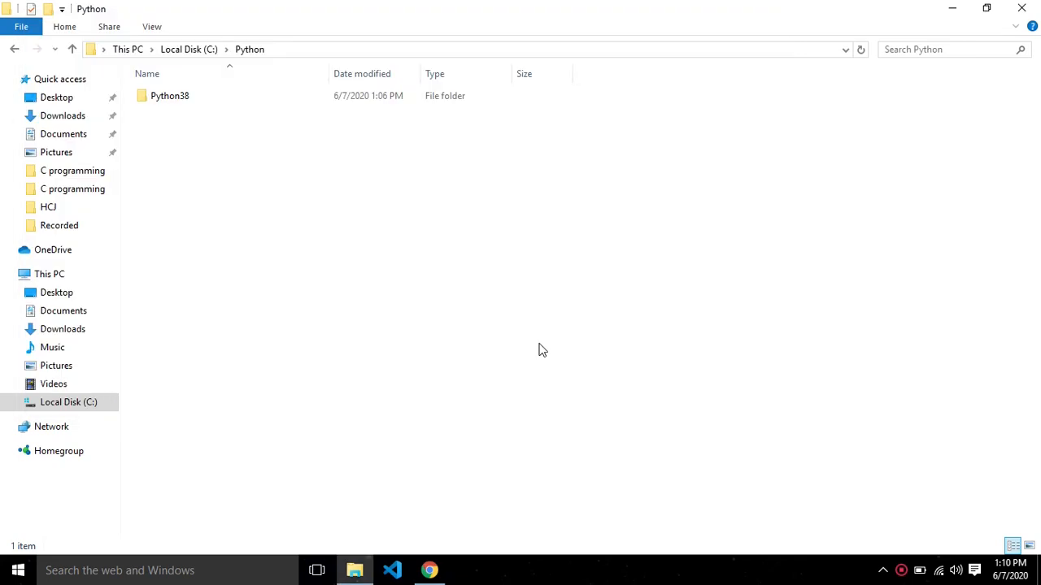
{"action": "left_click", "coordinate": [13, 49]}
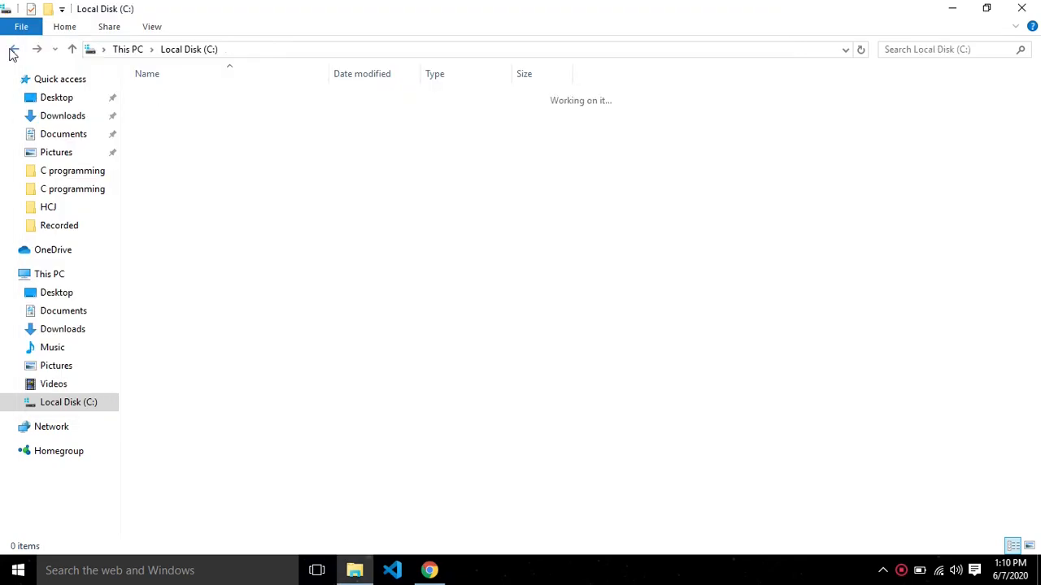
{"action": "left_click", "coordinate": [371, 273]}
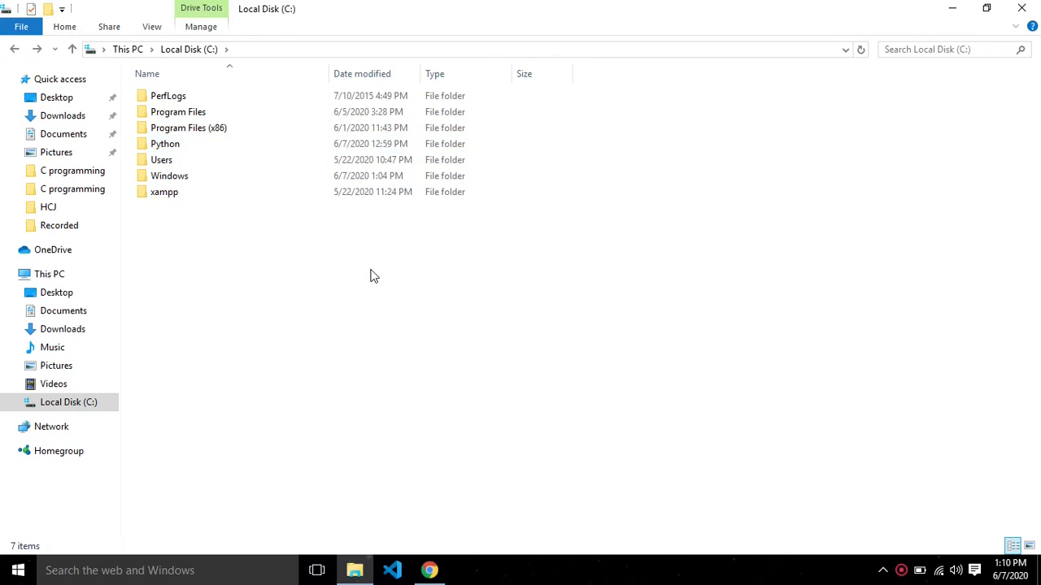